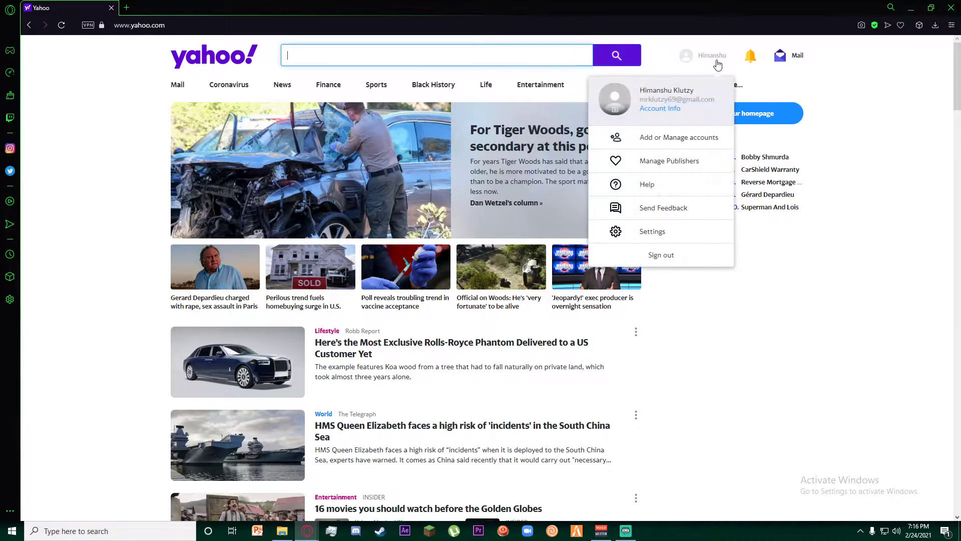
Step: Open the Yahoo Mail inbox to find the 2020 Epic Games email
{"action": "left_click", "coordinate": [799, 59]}
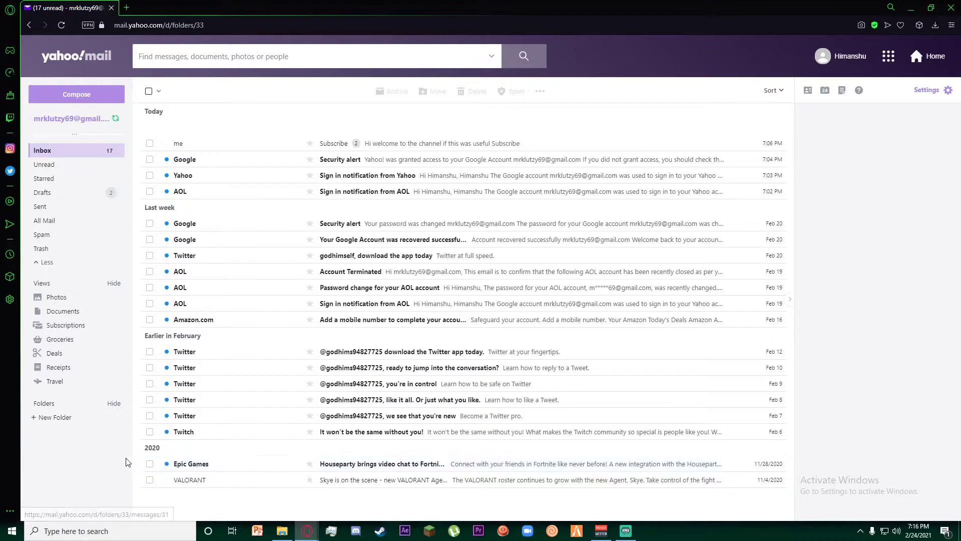
{"action": "mouse_move", "coordinate": [150, 467]}
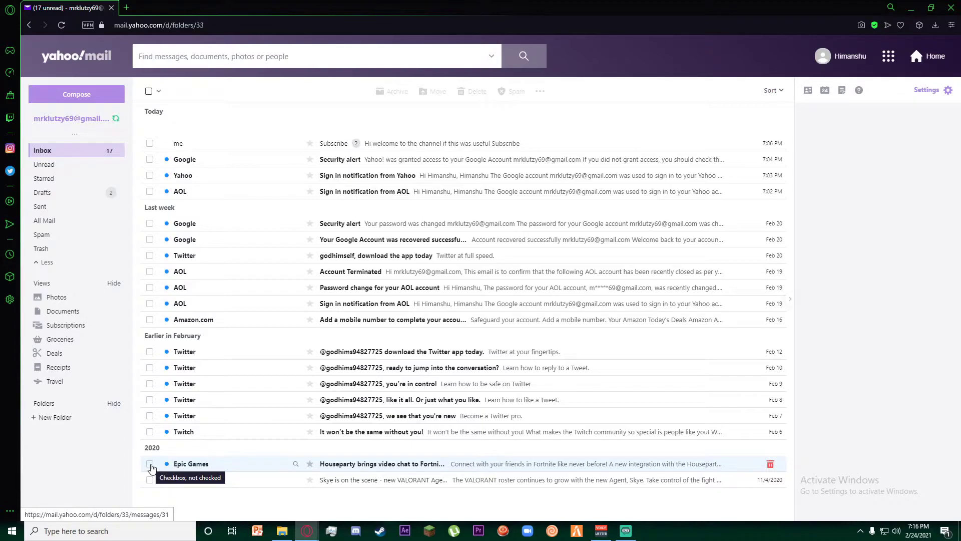
Step: Select the Epic Games email and show its More options actions list
{"action": "left_click", "coordinate": [150, 464]}
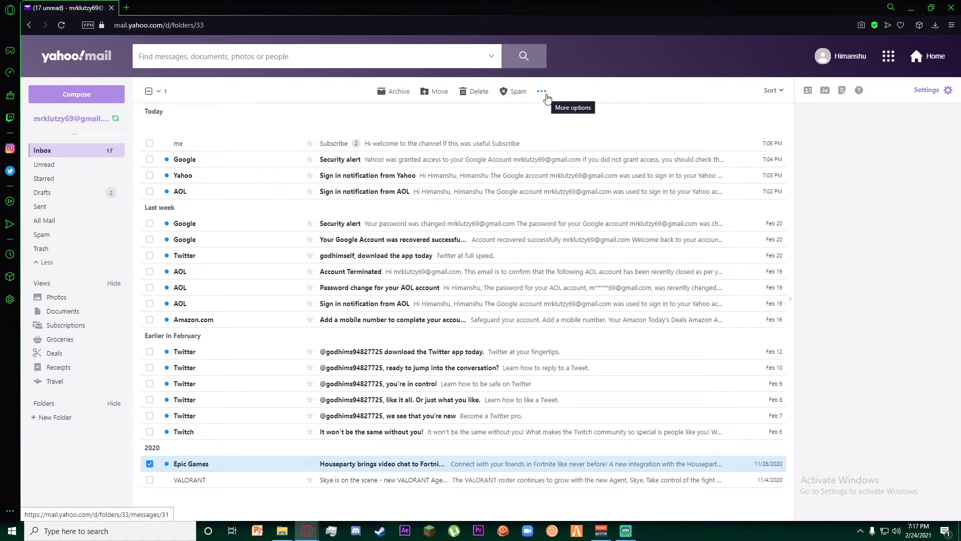
{"action": "left_click", "coordinate": [544, 95]}
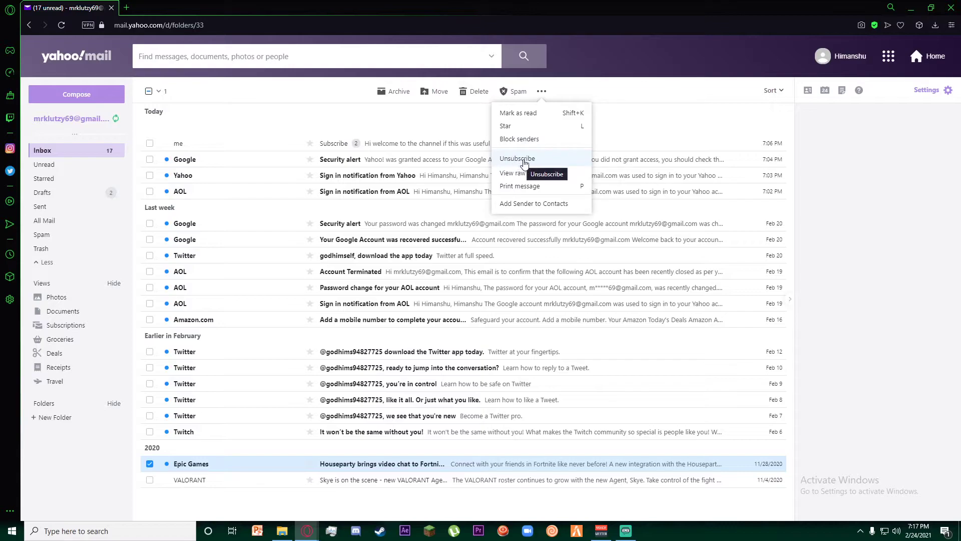
Step: Unsubscribe from the Epic Games sender and confirm the request
{"action": "left_click", "coordinate": [527, 161]}
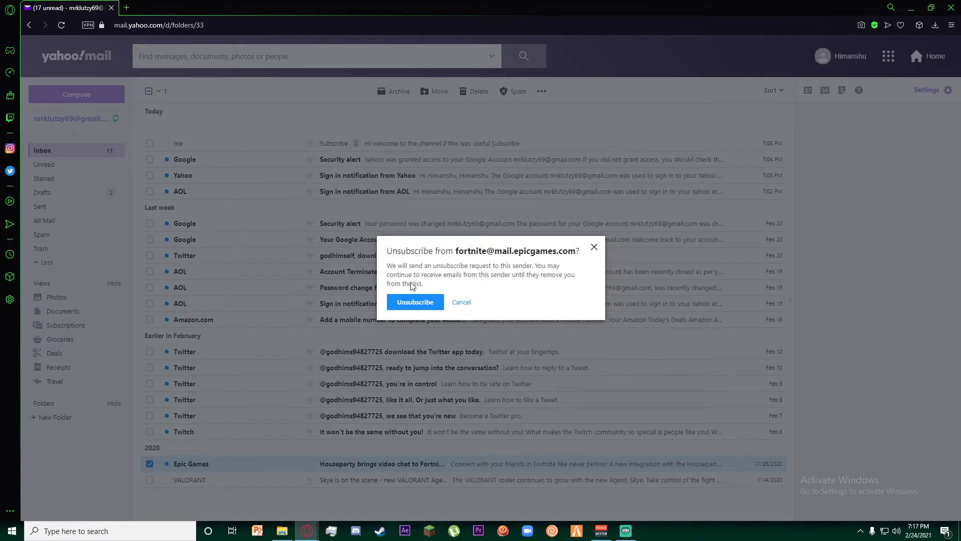
{"action": "left_click", "coordinate": [430, 304]}
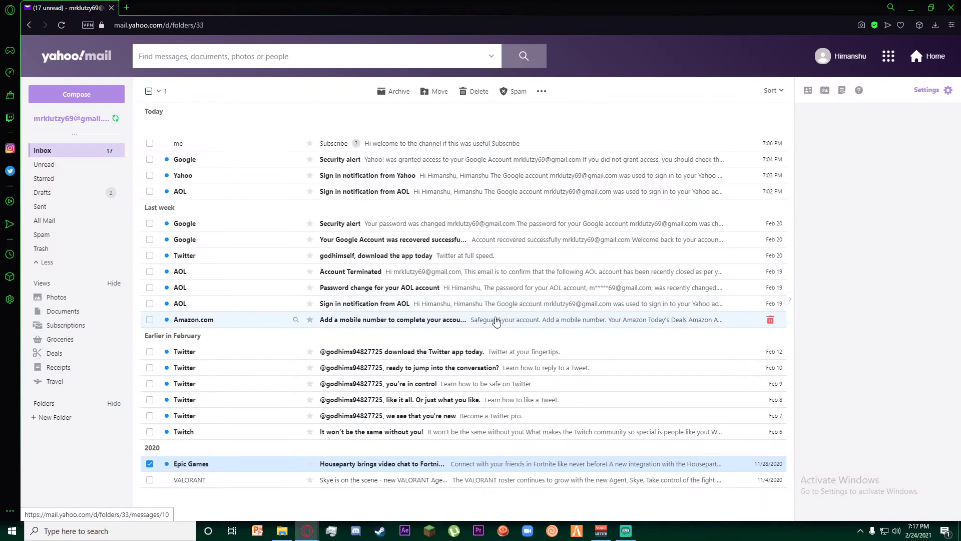